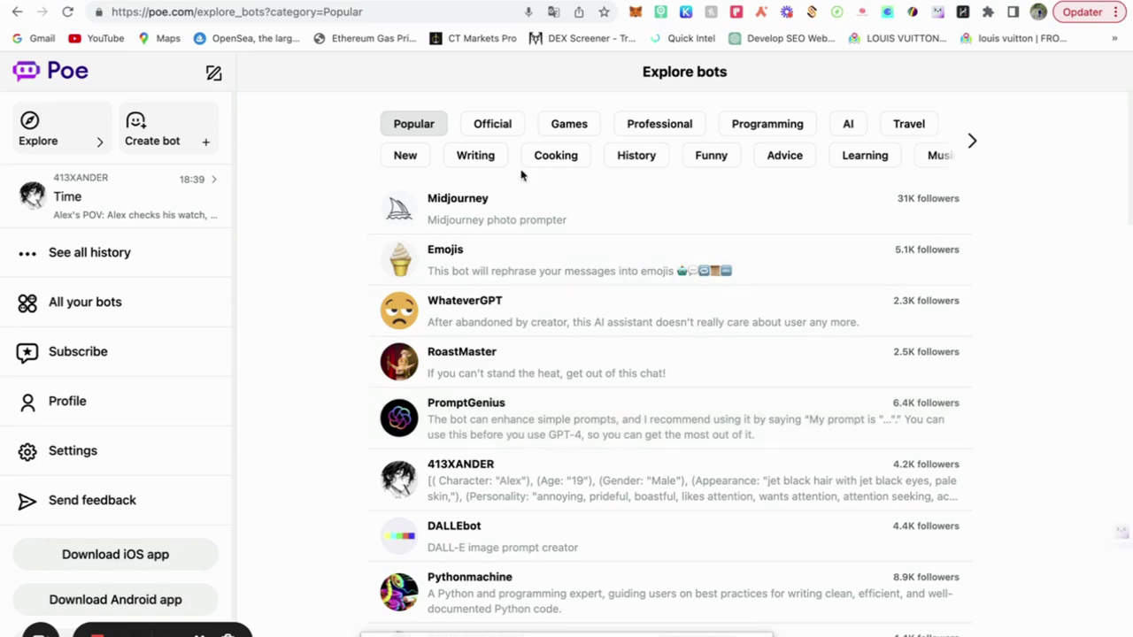
- Browse the bots listed in the Official, Professional and Programming categories
left_click(493, 126)
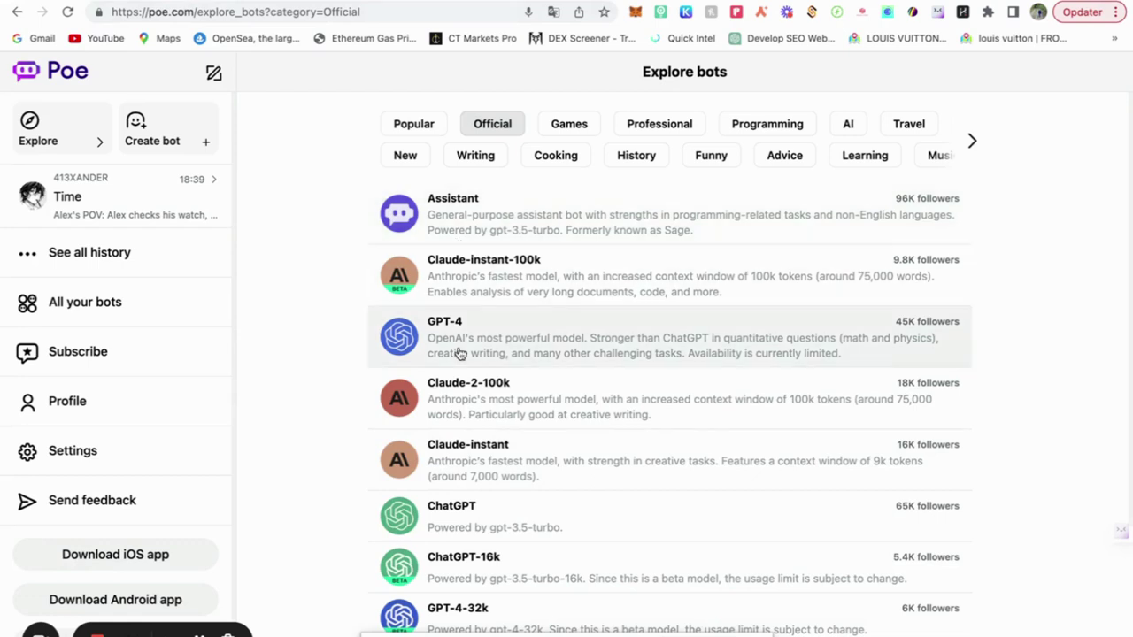
scroll(459, 353, "down", 1)
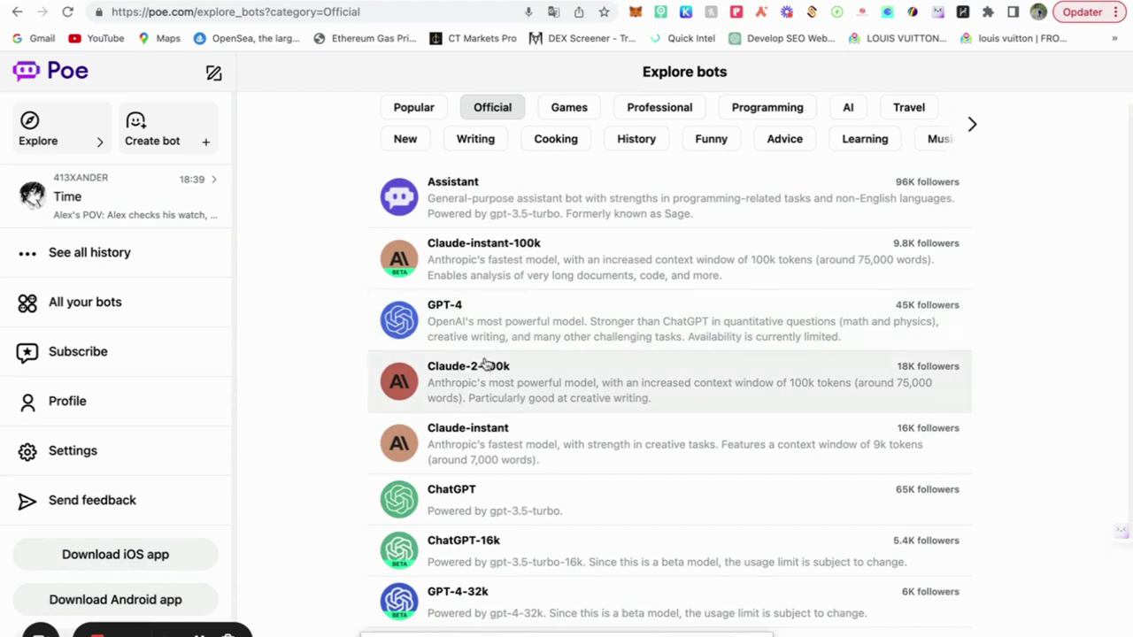
scroll(485, 376, "down", 5)
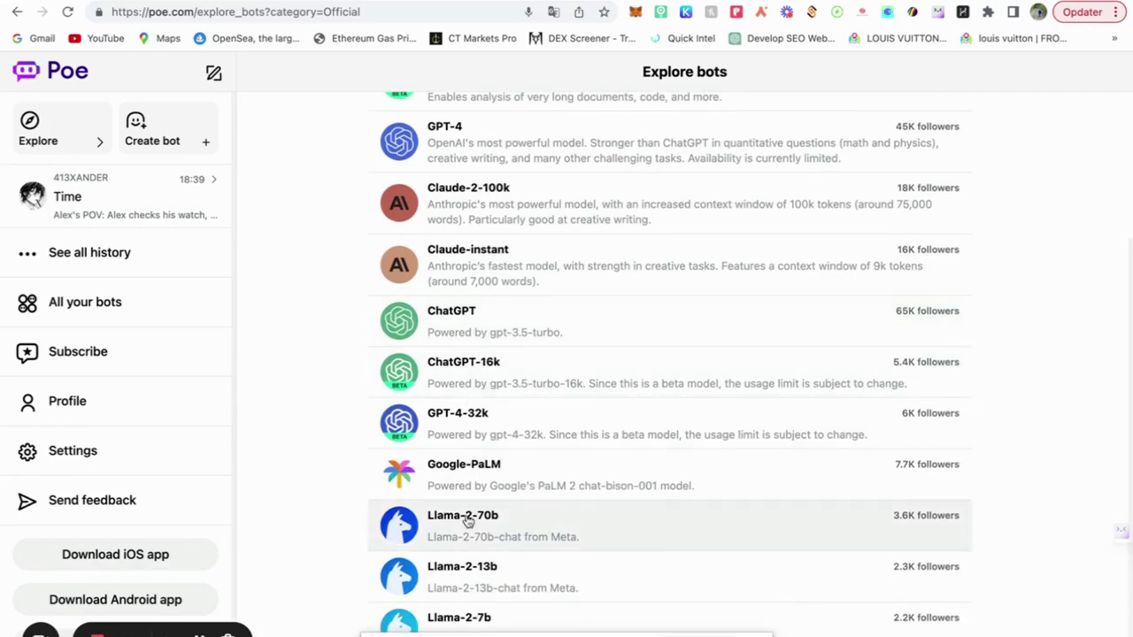
scroll(468, 522, "up", 5)
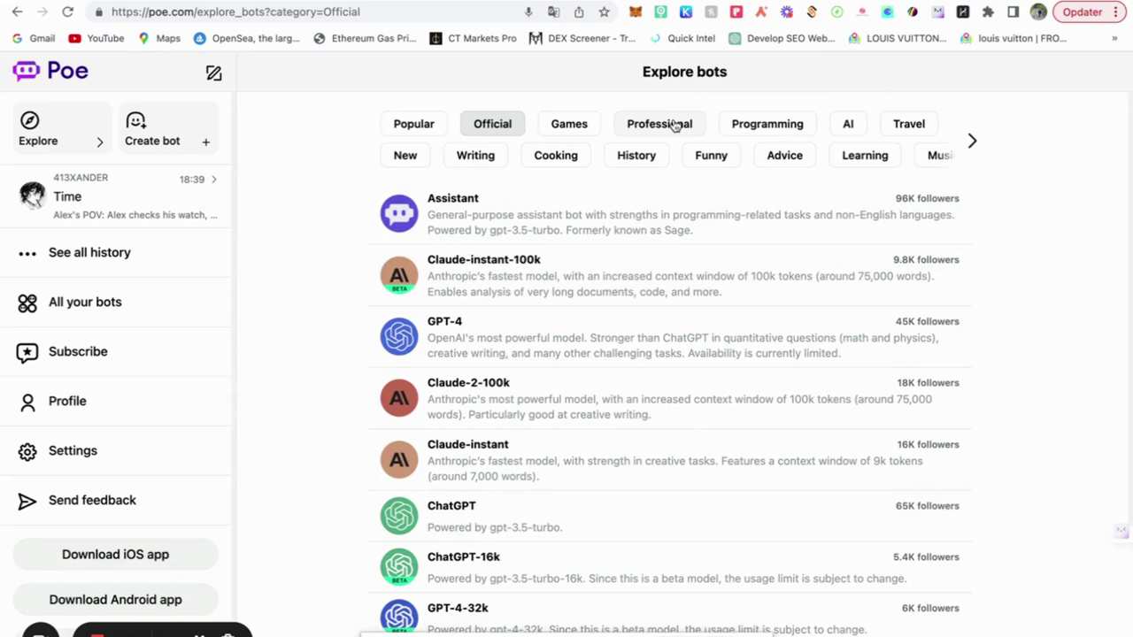
left_click(674, 126)
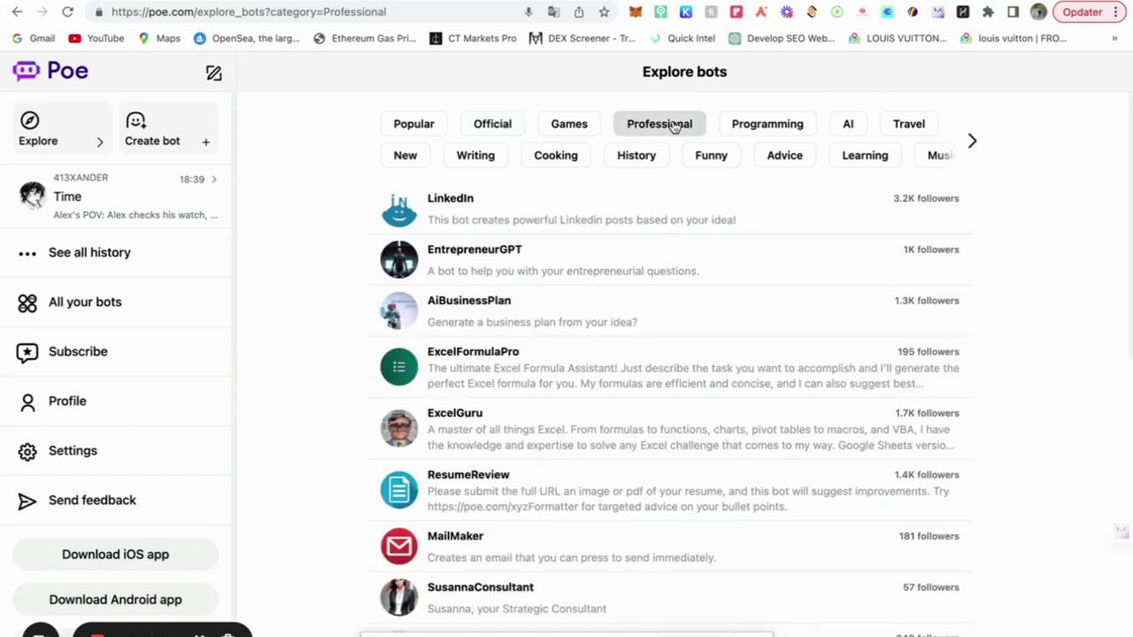
left_click(778, 126)
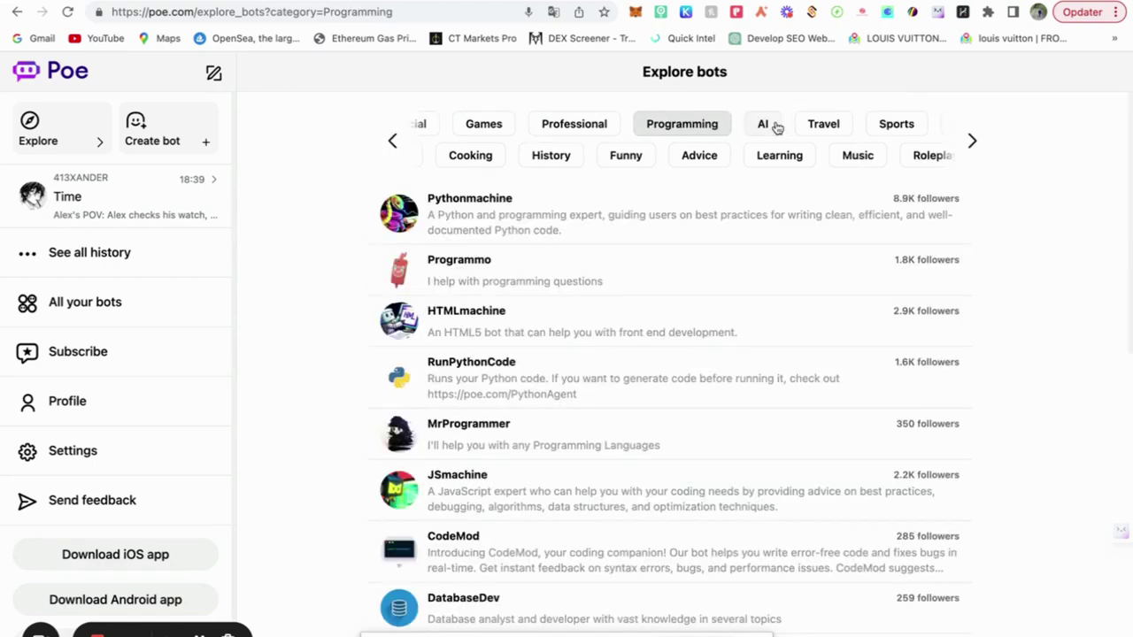
- Start a chat with the LinkedIn bot from the Professional category and send "please write a tweet about flowers"
left_click(571, 129)
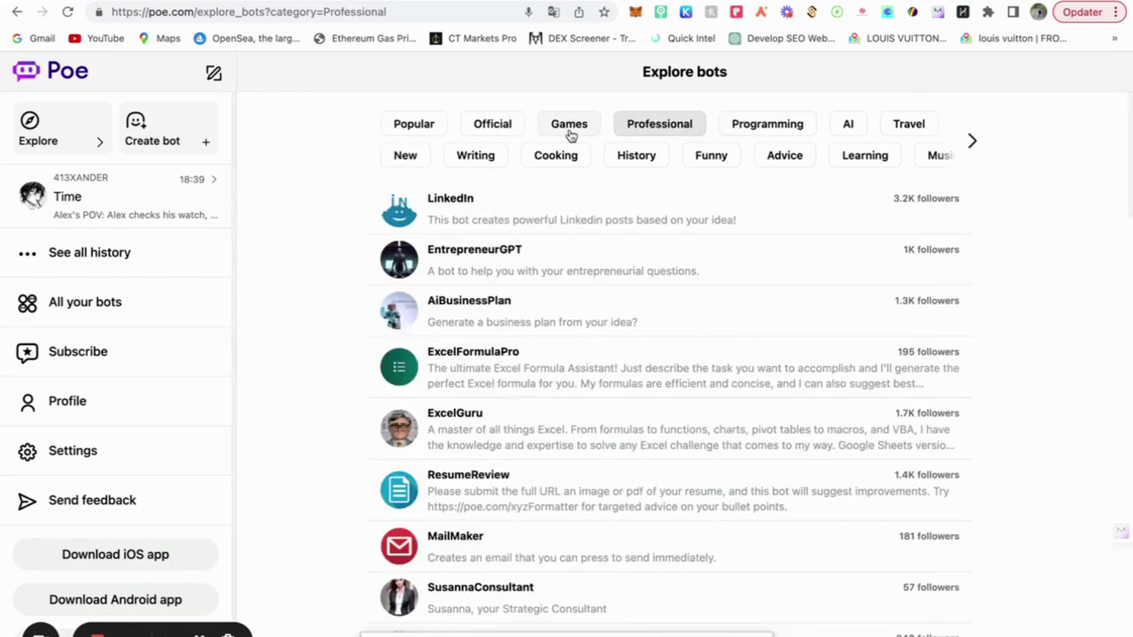
left_click(551, 212)
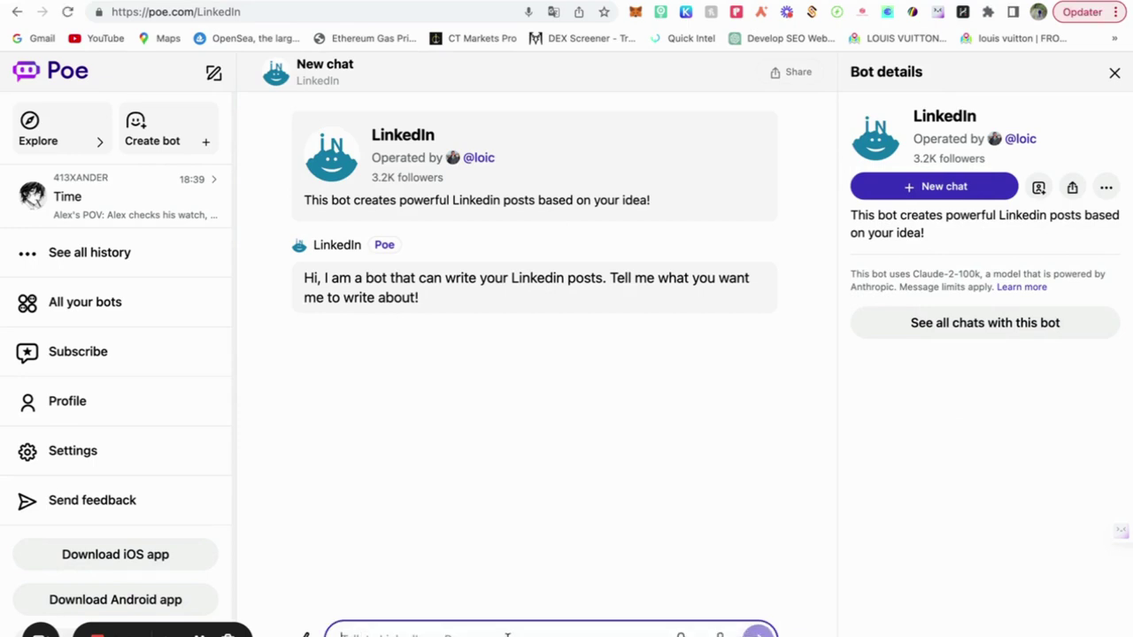
type("Wr")
type("e a li")
type("t")
type(" fi")
key("Return")
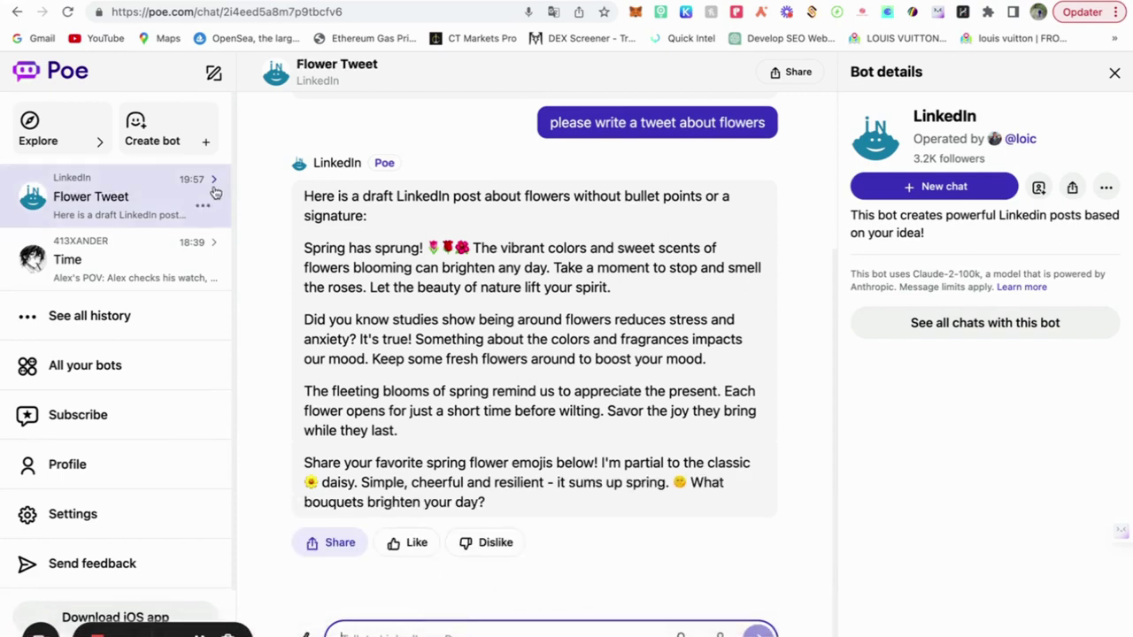
- Return to the bot directory and open the EntrepreneurGPT bot from the Professional category
left_click(33, 138)
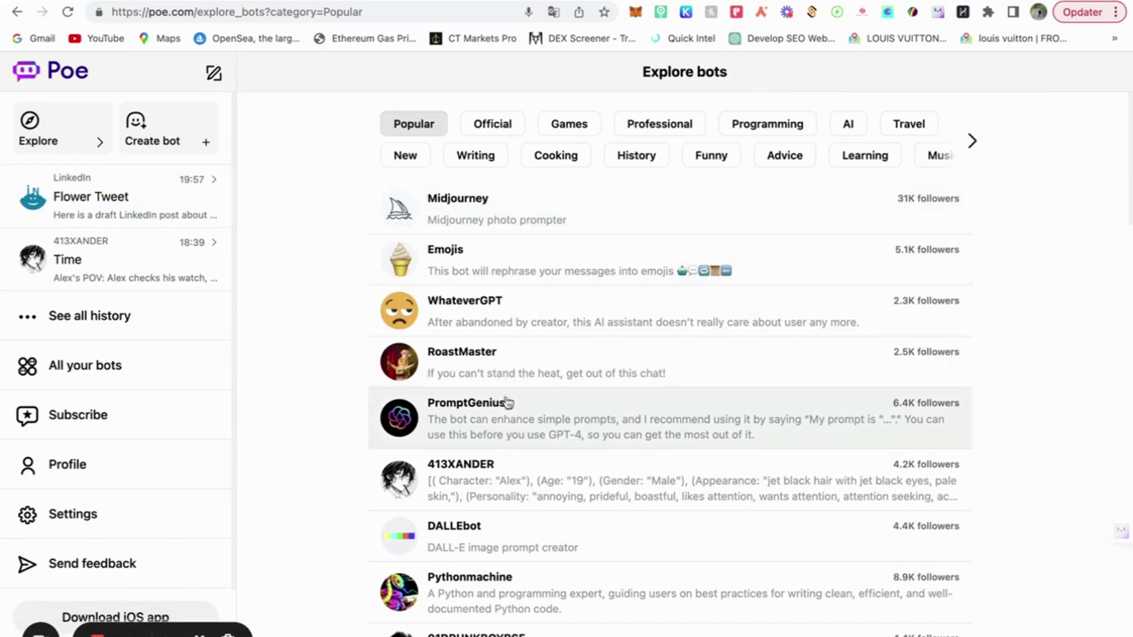
scroll(506, 407, "down", 3)
scroll(505, 413, "up", 4)
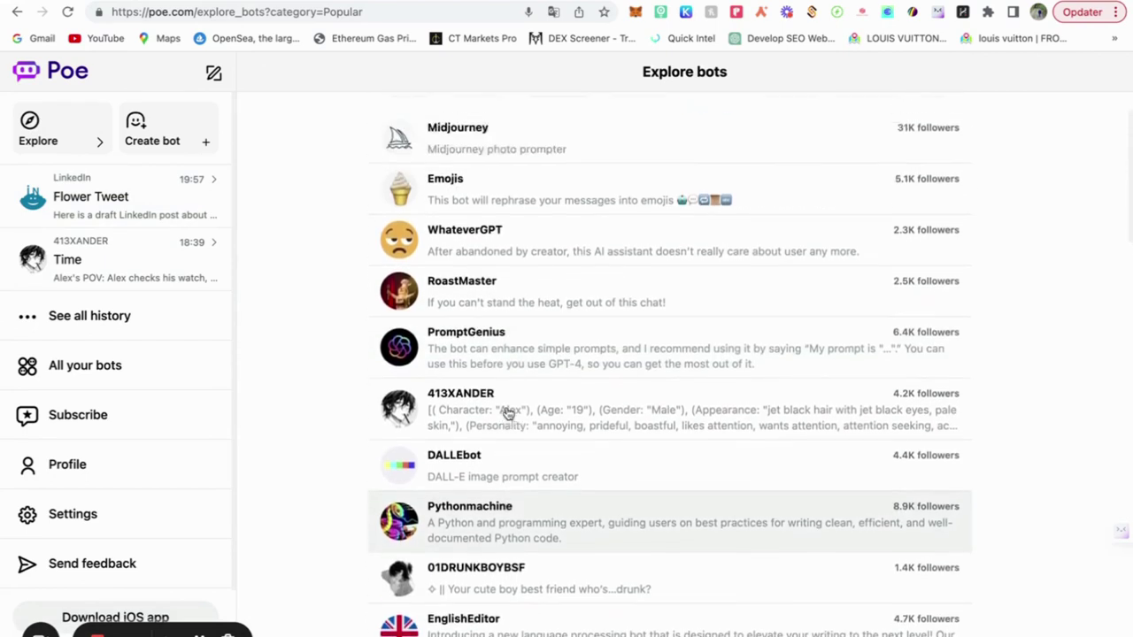
left_click(657, 129)
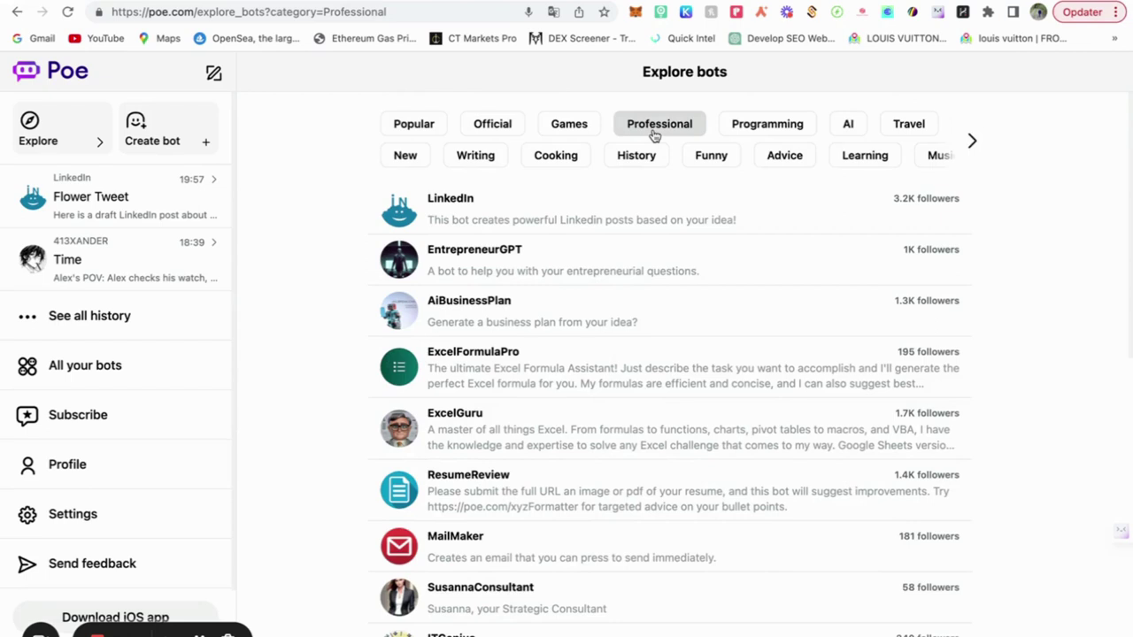
left_click(562, 273)
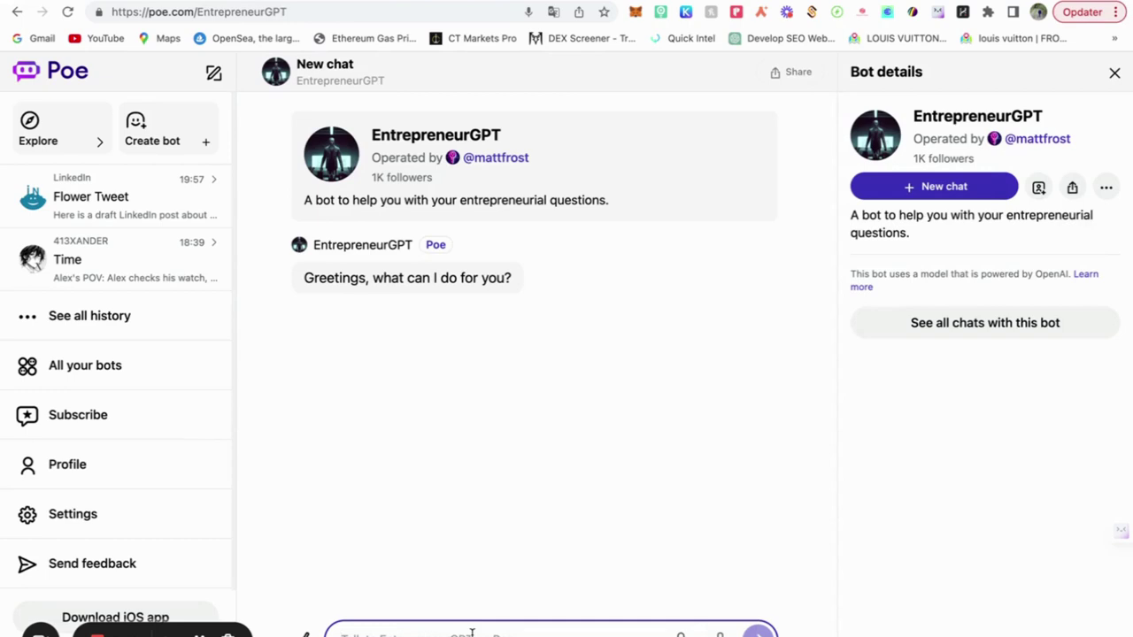
- Send EntrepreneurGPT the message "come up with some ideas in regards of starting a seo company"
type("I am")
type(" with")
type("ristic")
type("cy")
key("Return")
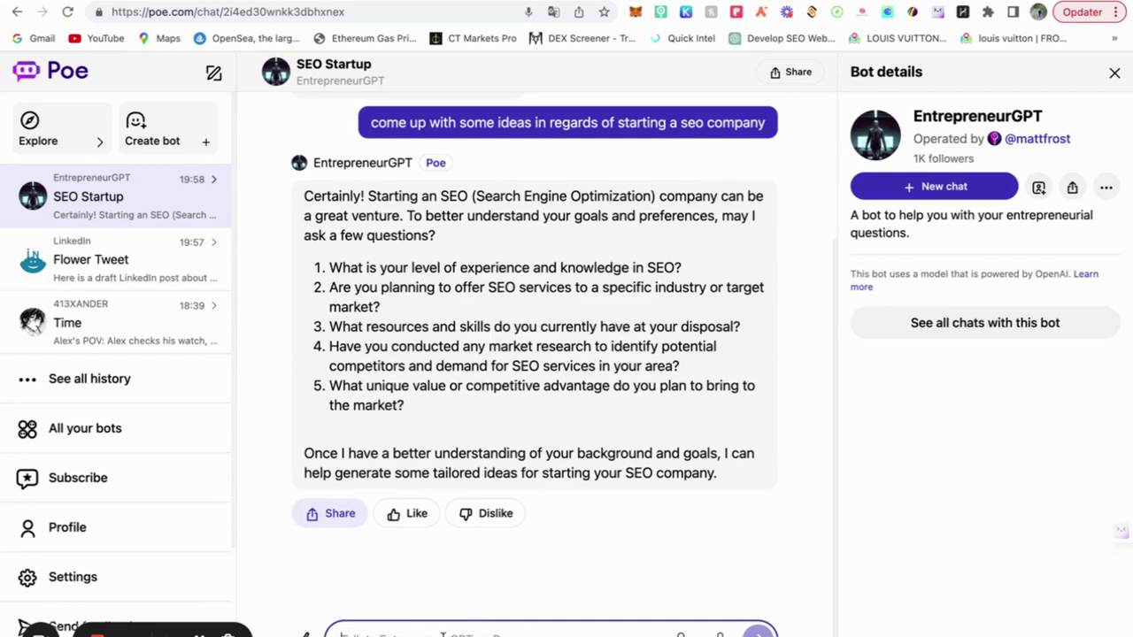
- Open the Midjourney bot from the Popular category and send "give me a good prompt about making a picture of the ocean"
left_click(80, 146)
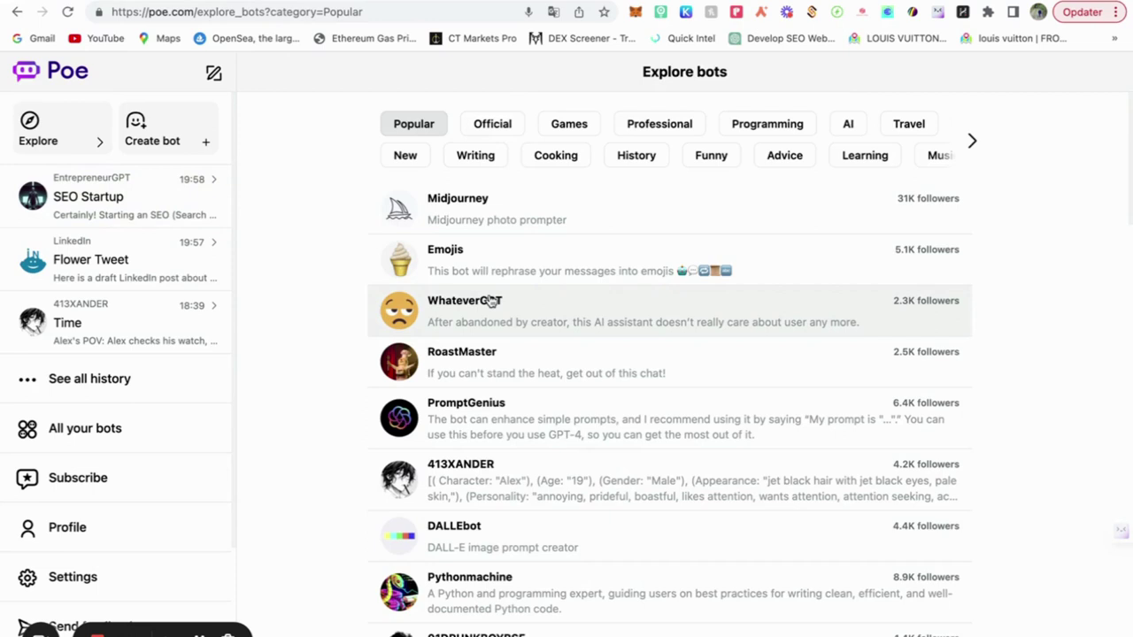
left_click(561, 220)
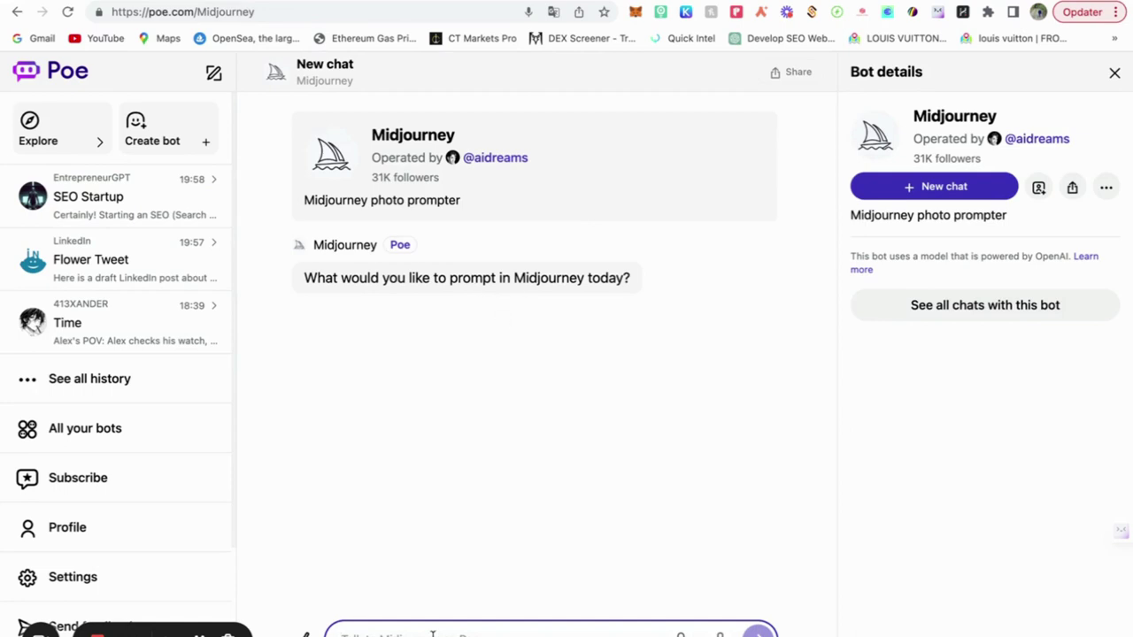
type("Ul")
type("f")
type(" d")
key("Return")
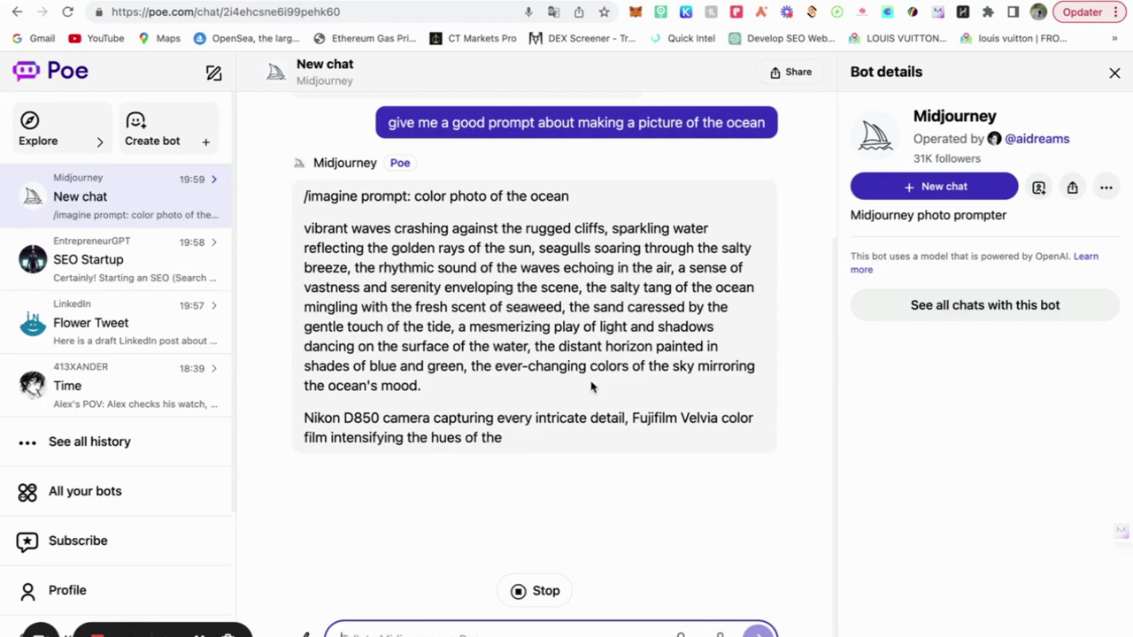
scroll(593, 387, "up", 1)
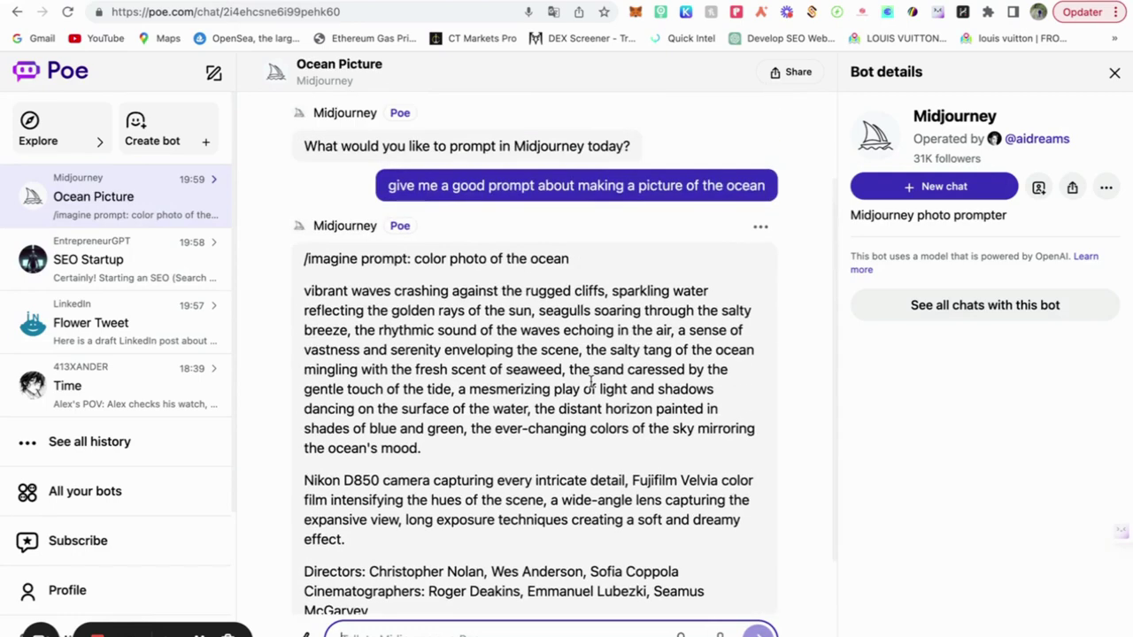
- Return to the bot directory and look through the Official, Writing and New categories
left_click(41, 139)
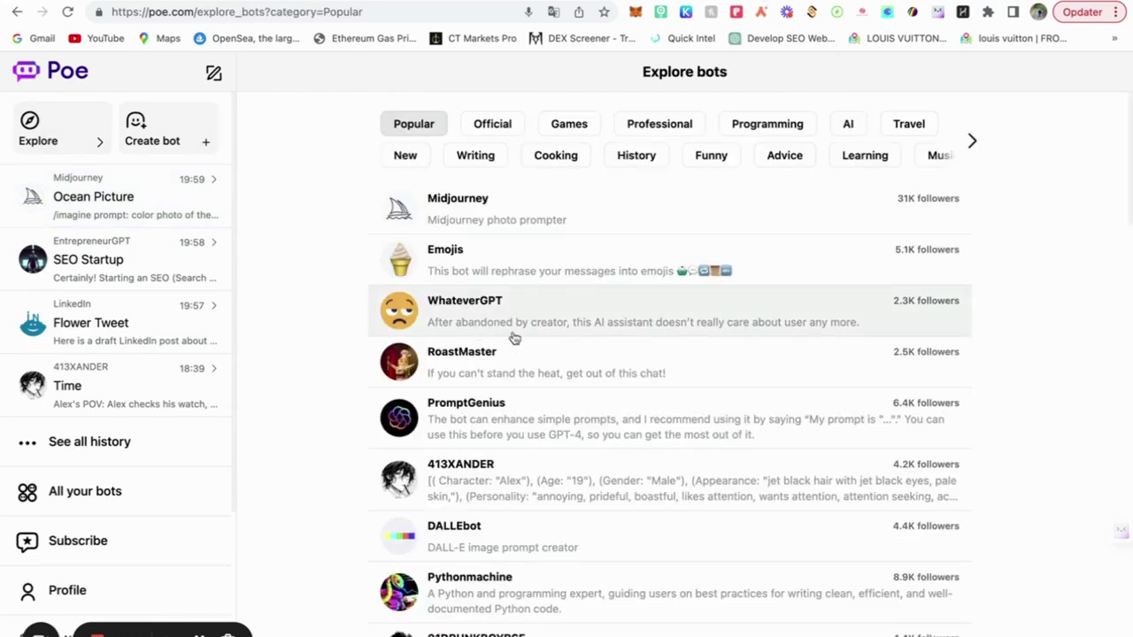
left_click(505, 124)
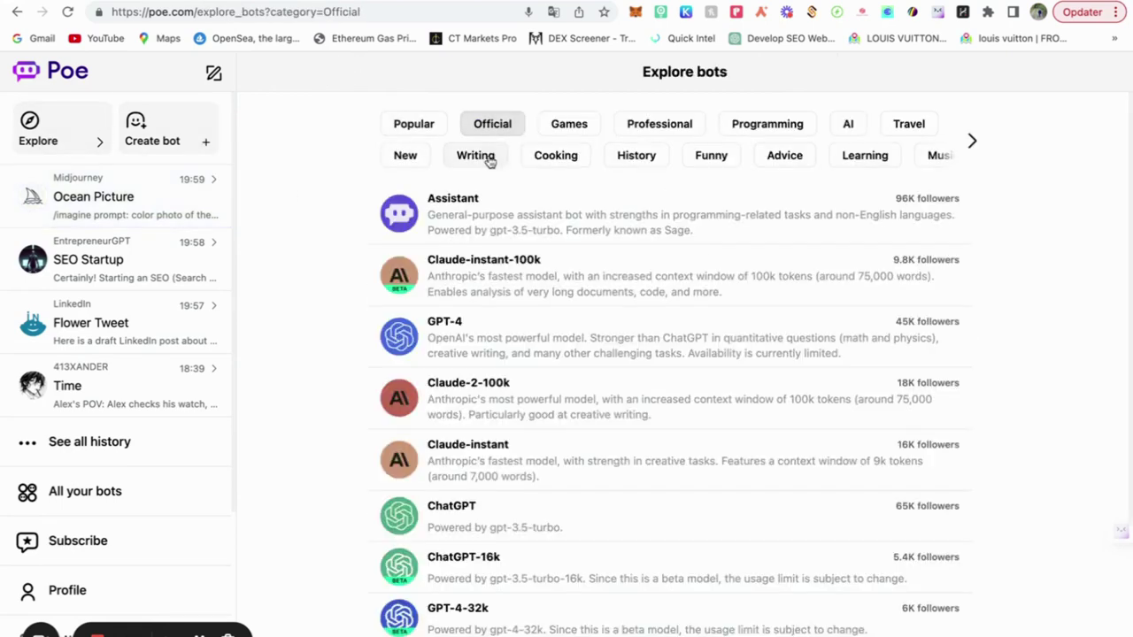
left_click(487, 159)
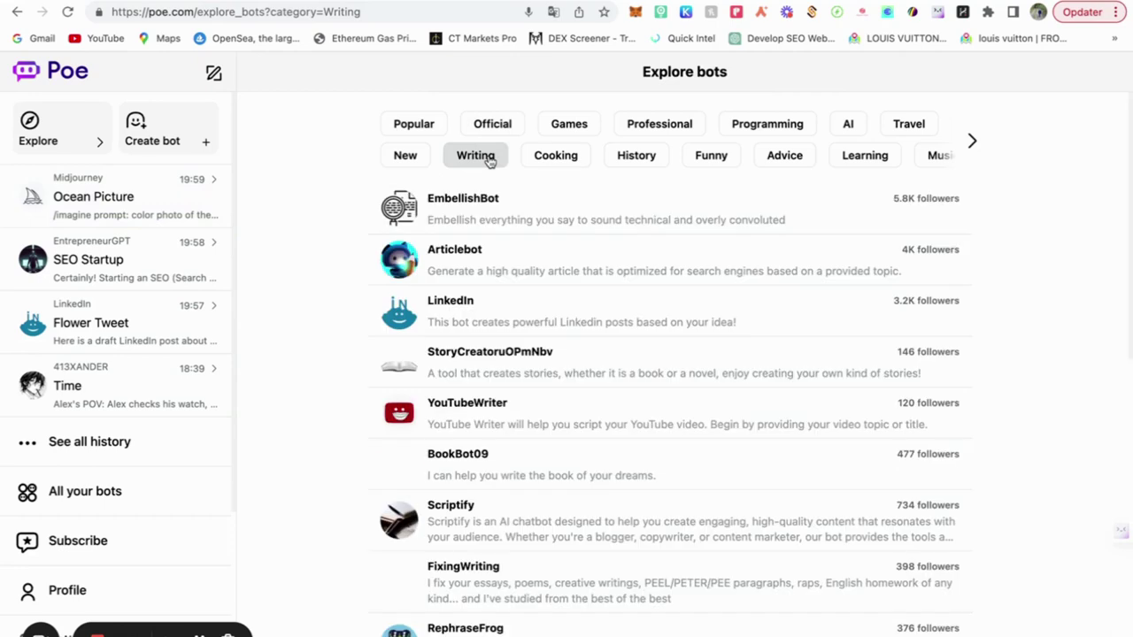
left_click(414, 162)
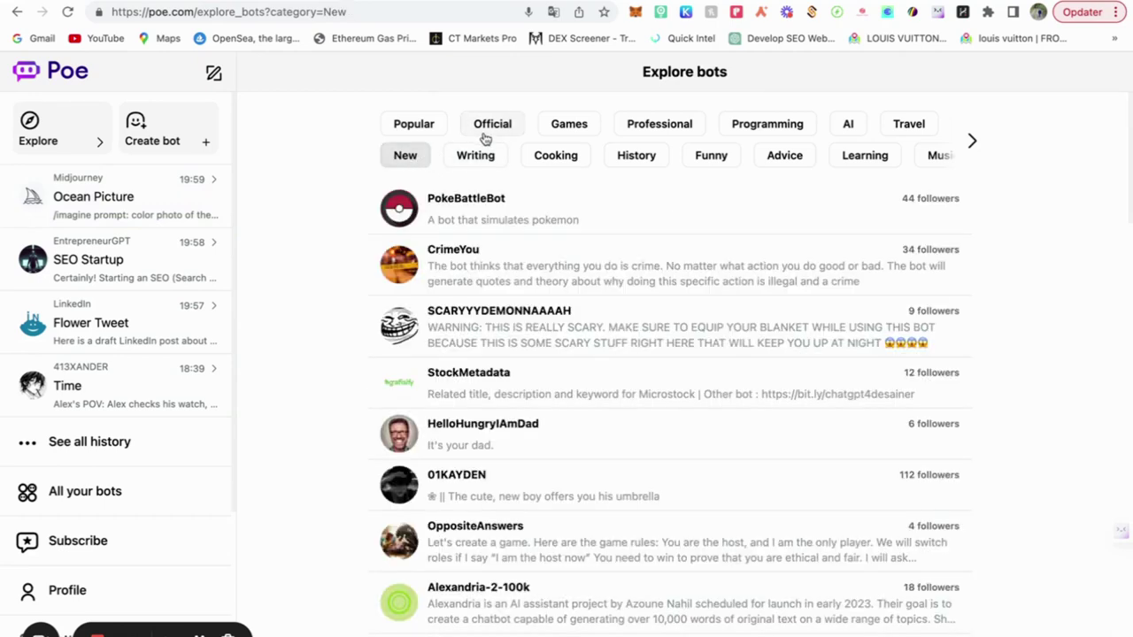
- Open the Emojis bot from the Popular category and send it "hello how do you do ?"
left_click(401, 125)
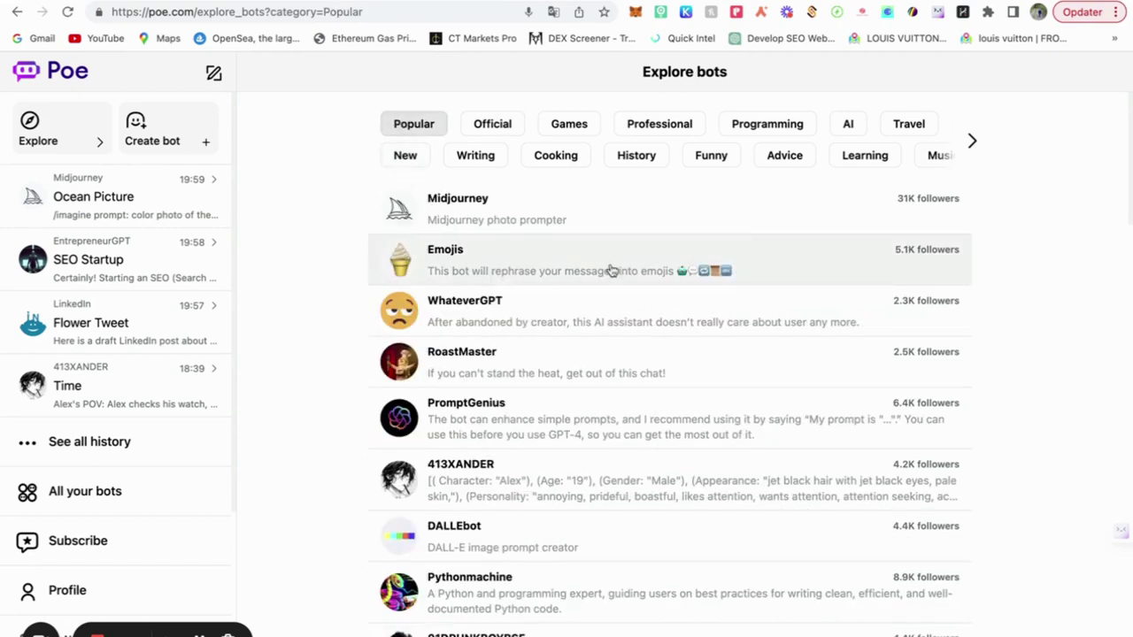
left_click(790, 262)
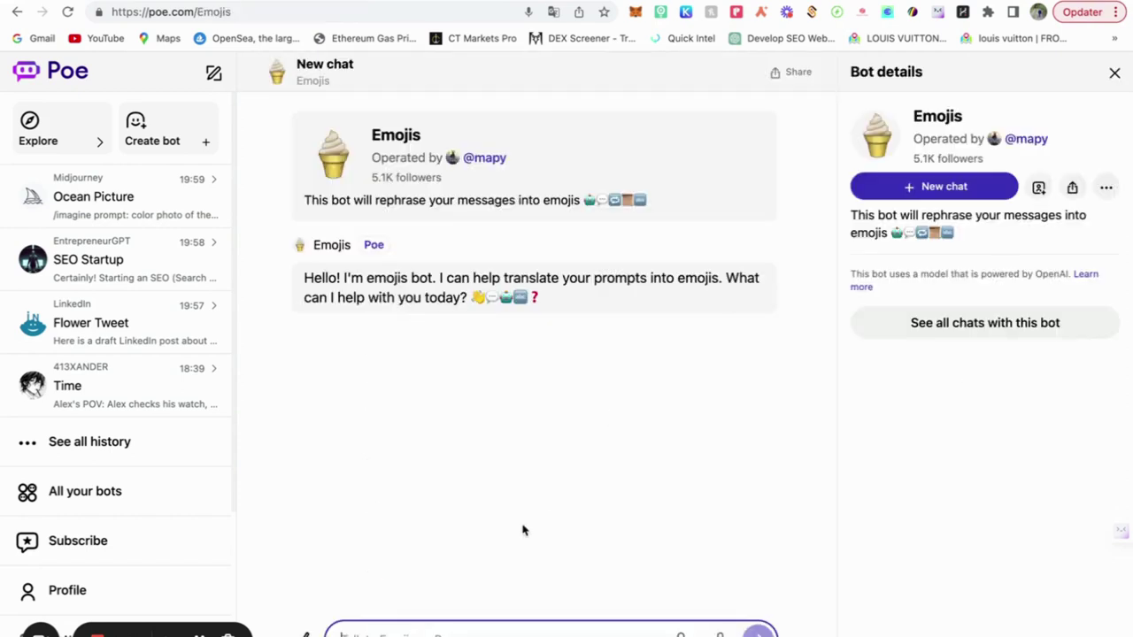
type("t")
key("Return")
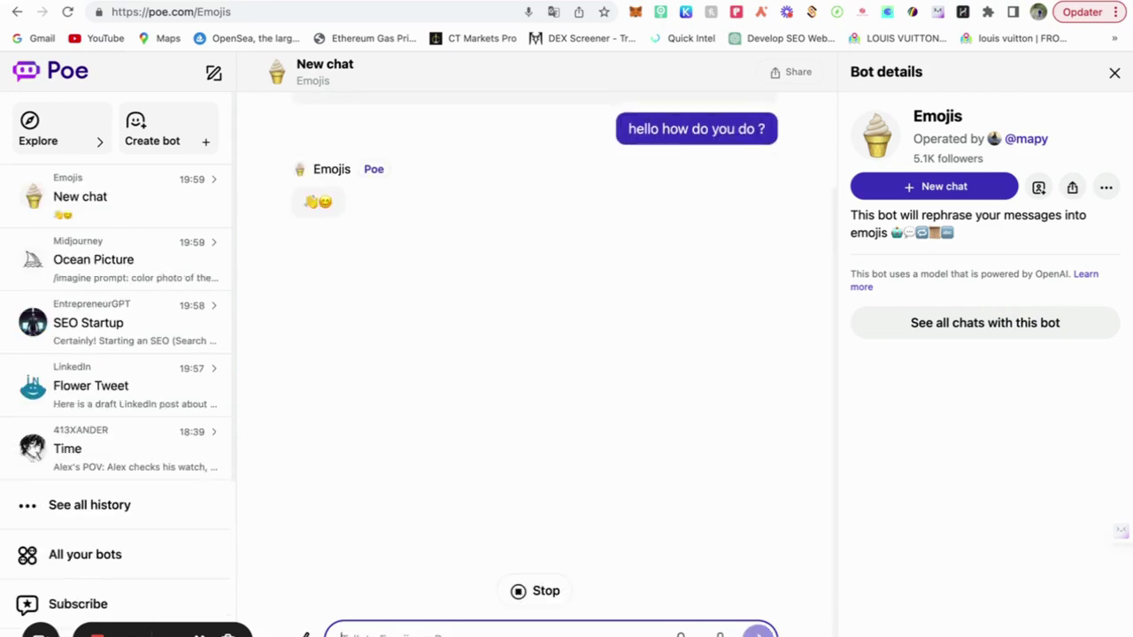
- Return to the bot directory and open the Claude-2-100k bot from the Official category
left_click(47, 122)
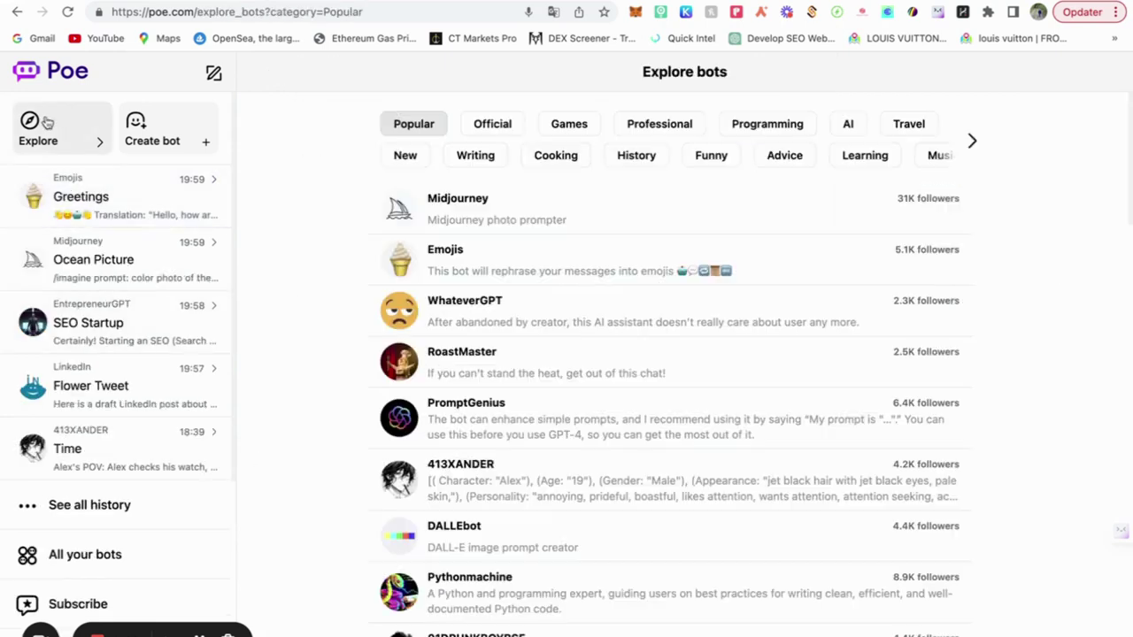
left_click(492, 129)
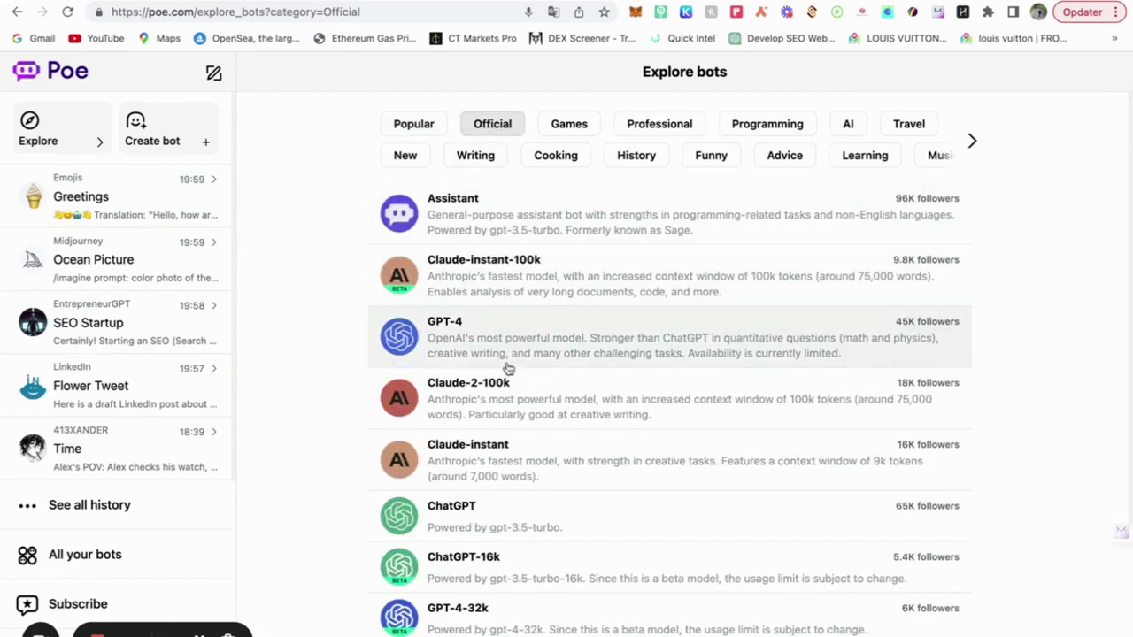
left_click(504, 398)
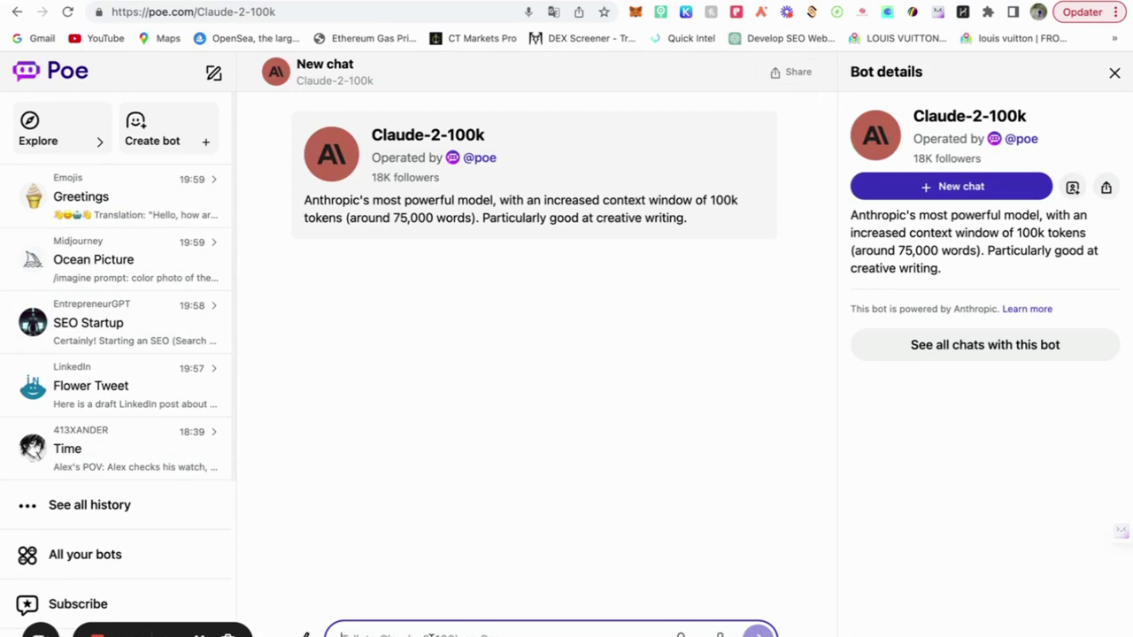
- Ask Claude-2-100k to come up with some ideas for doing an online business with just 500 dollars, and read through its reply
type("Write")
type("ith just 500")
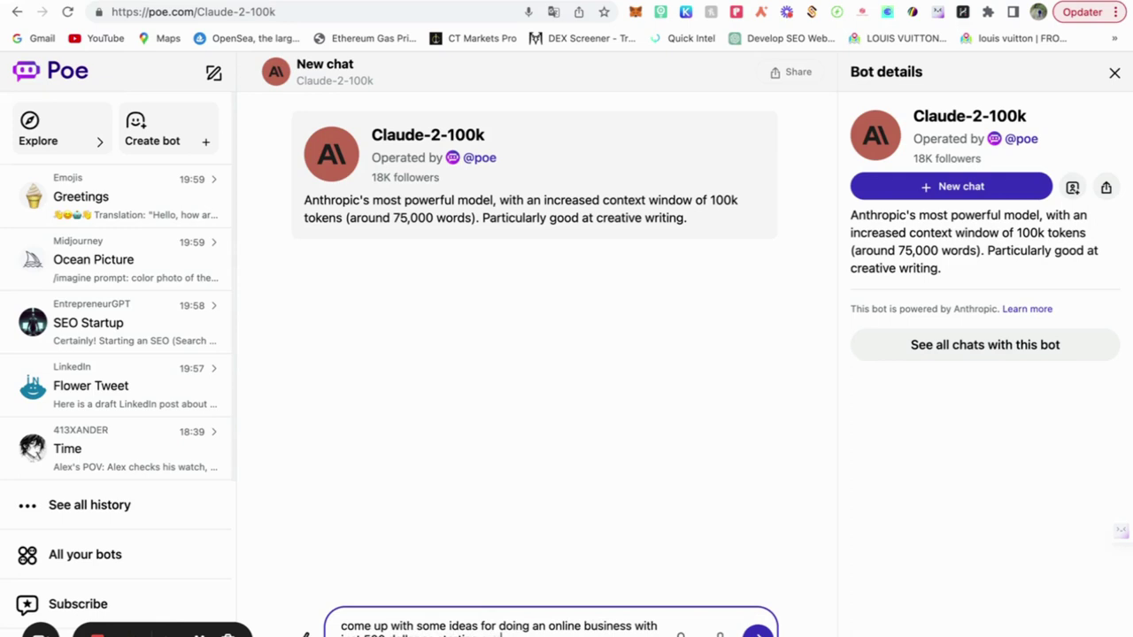
key("Return")
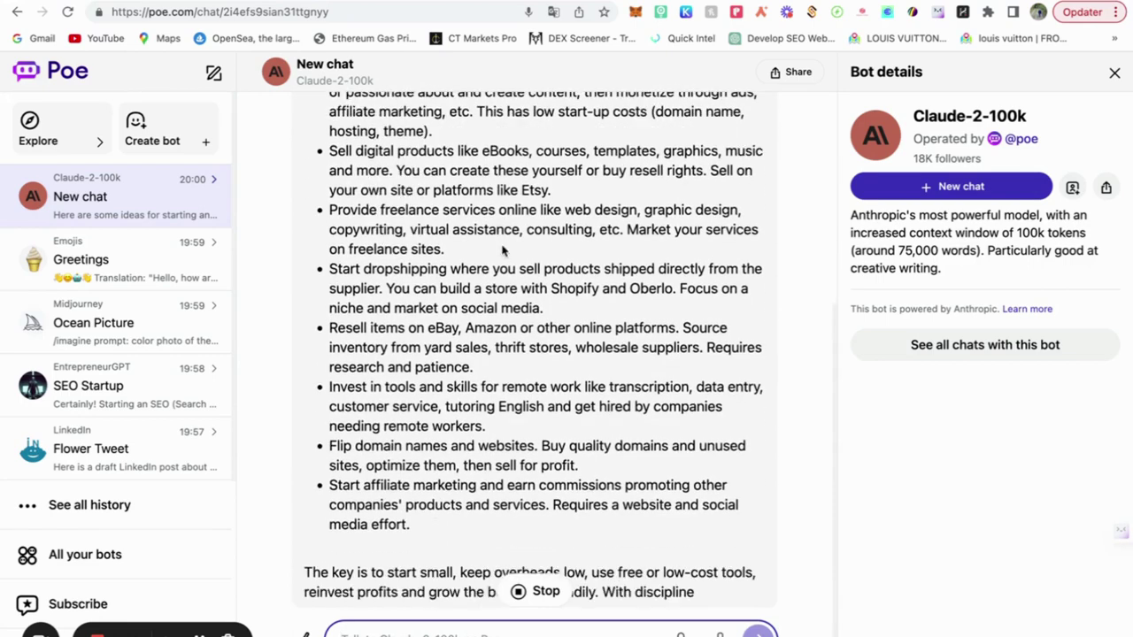
scroll(502, 248, "up", 2)
scroll(502, 248, "up", 1)
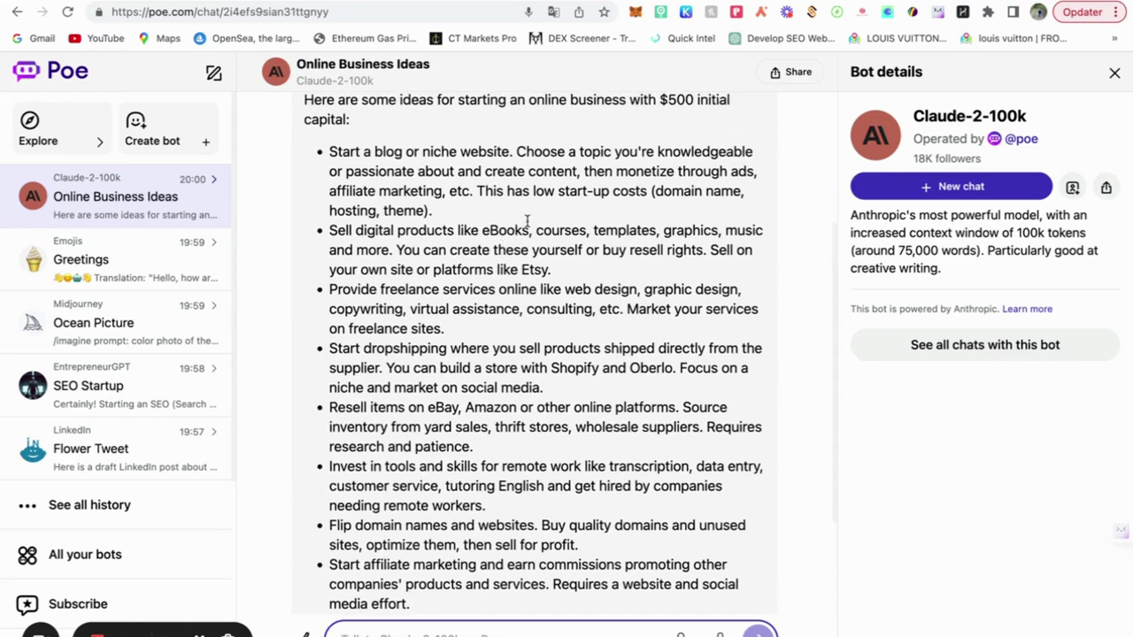
scroll(499, 366, "down", 2)
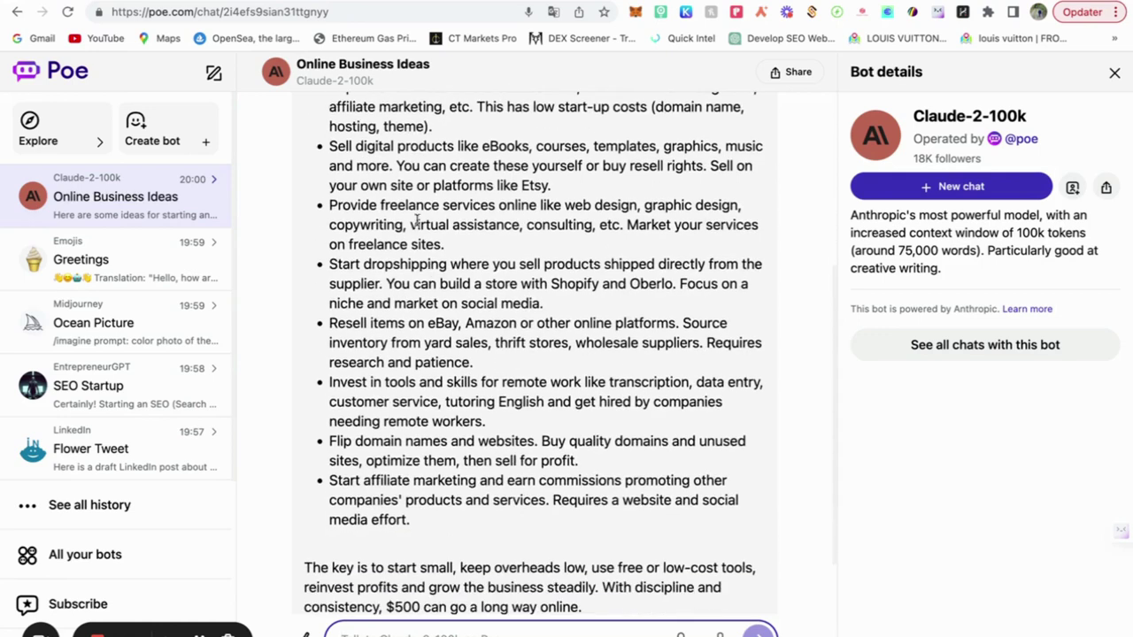